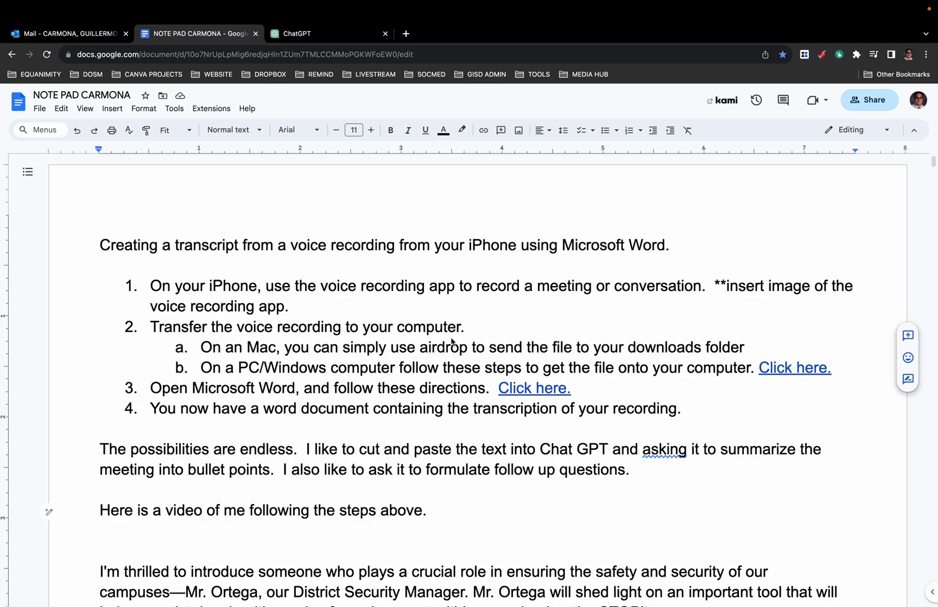
Launch Word from Outlook's app launcher and create the blank document Document5.
{"action": "left_click", "coordinate": [95, 243]}
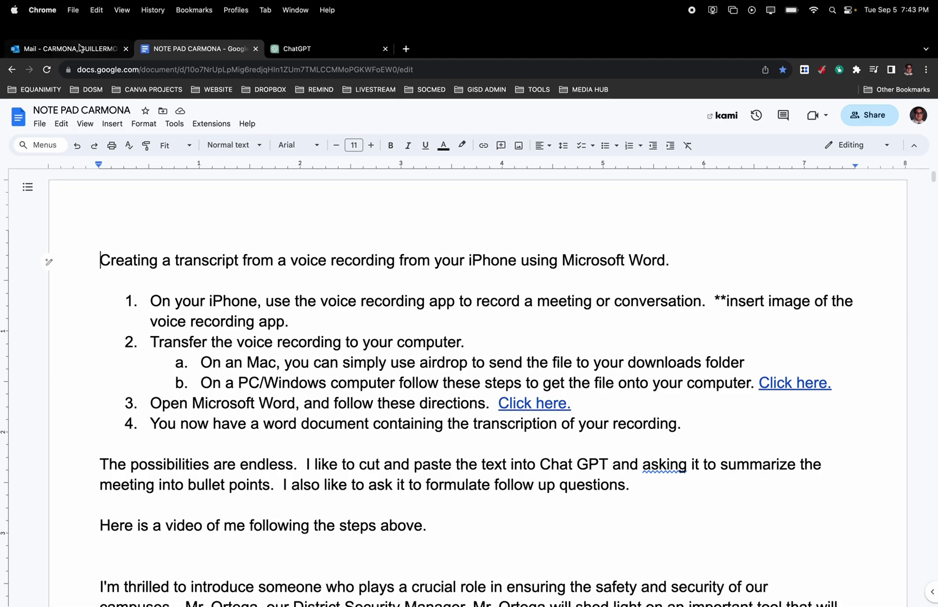
{"action": "left_click", "coordinate": [79, 49]}
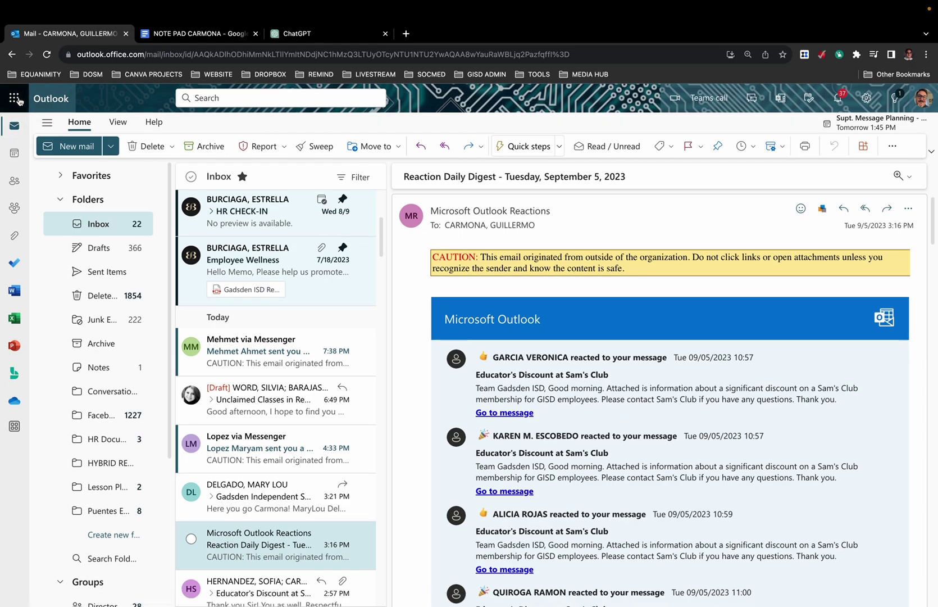
{"action": "left_click", "coordinate": [15, 98]}
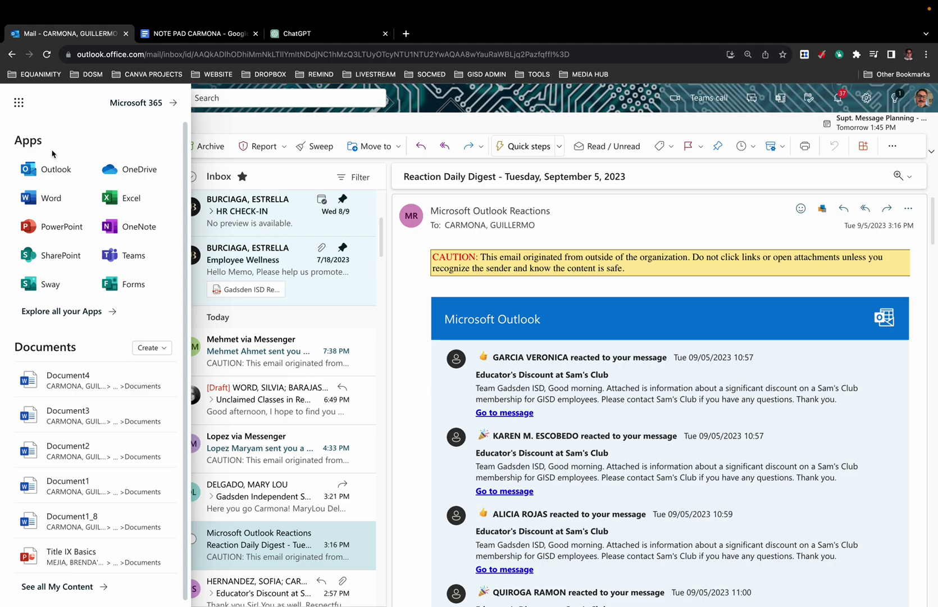
{"action": "left_click", "coordinate": [42, 202]}
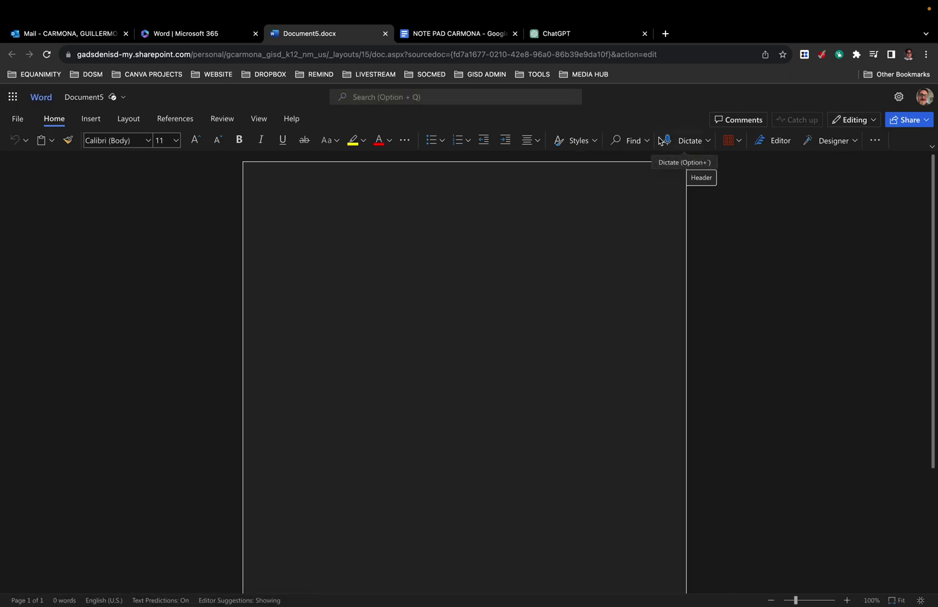
Test Dictate with some spoken sample sentences in Document5, then delete the dictated text.
{"action": "left_click", "coordinate": [680, 145]}
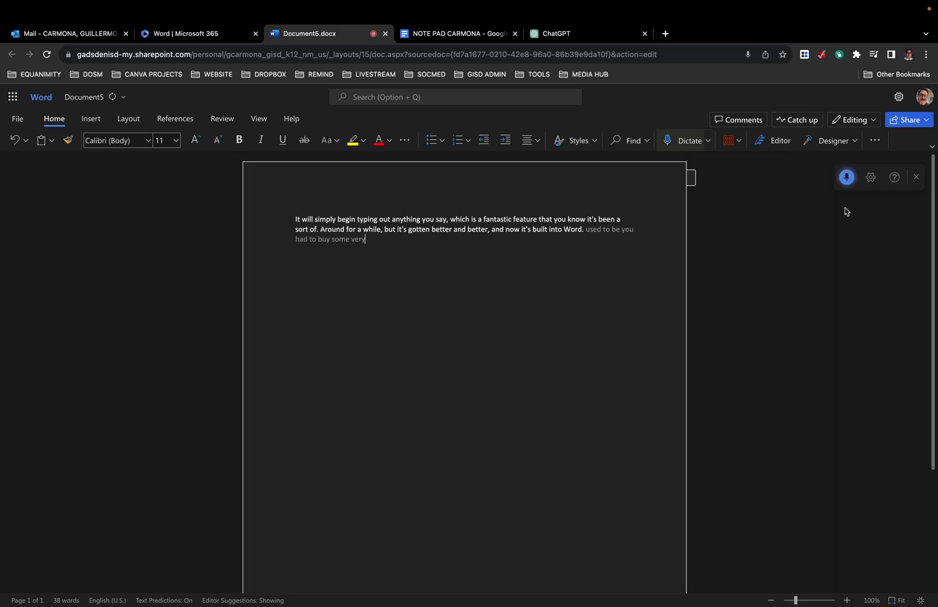
{"action": "left_click", "coordinate": [846, 176]}
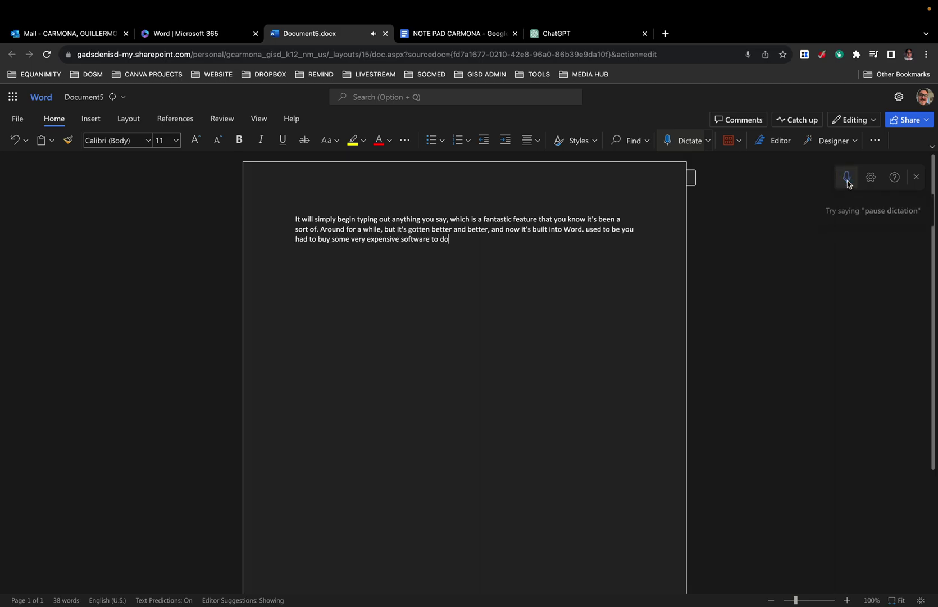
{"action": "left_click_drag", "start_coordinate": [608, 248], "coordinate": [174, 183]}
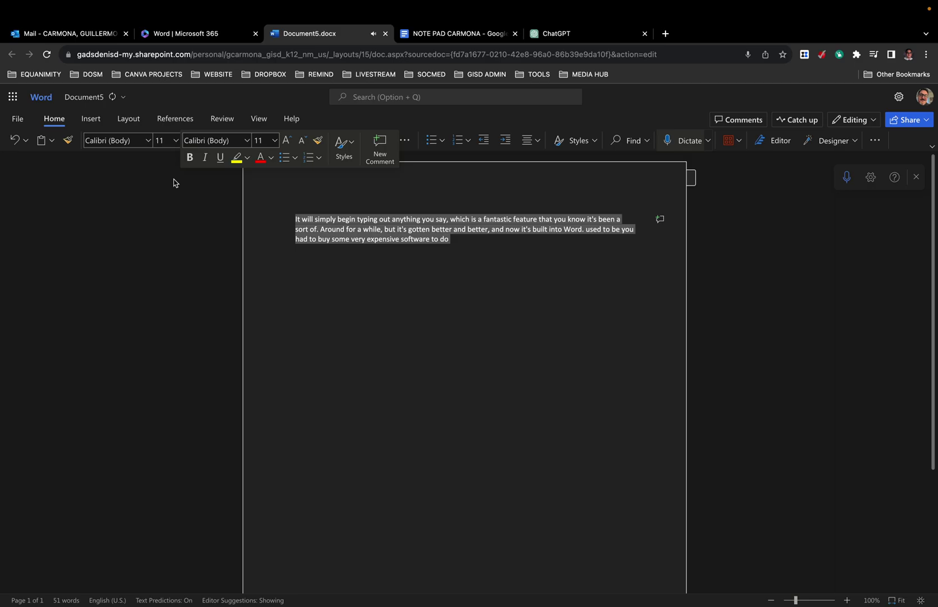
{"action": "key", "text": "BackSpace"}
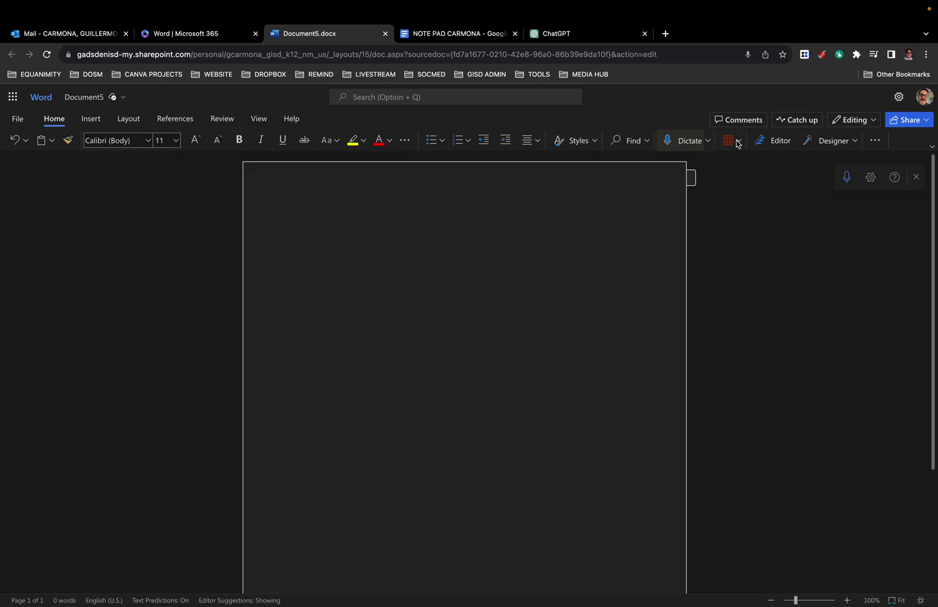
Open Transcribe from the Dictate dropdown and confirm English (United States) as the language.
{"action": "left_click", "coordinate": [708, 142]}
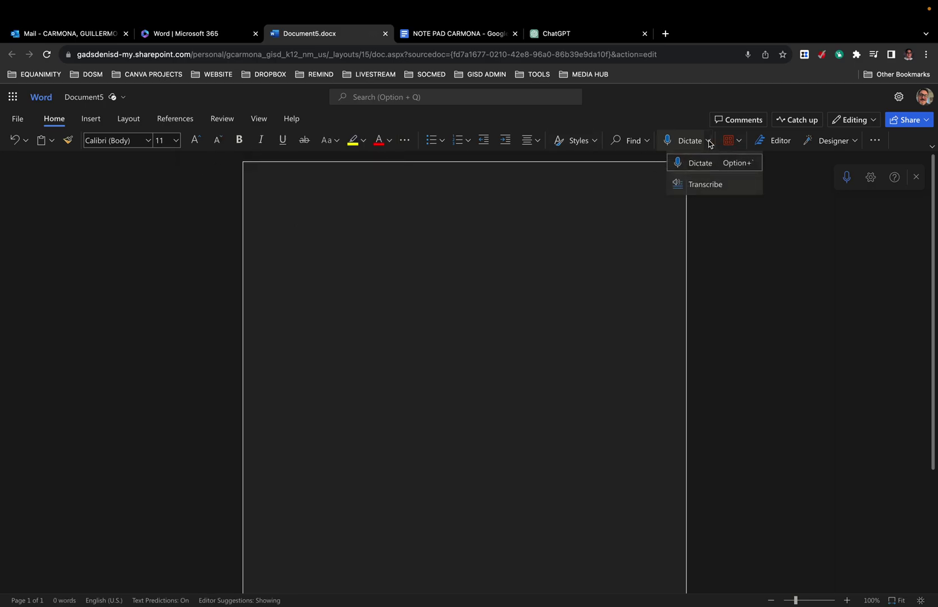
{"action": "left_click", "coordinate": [705, 185]}
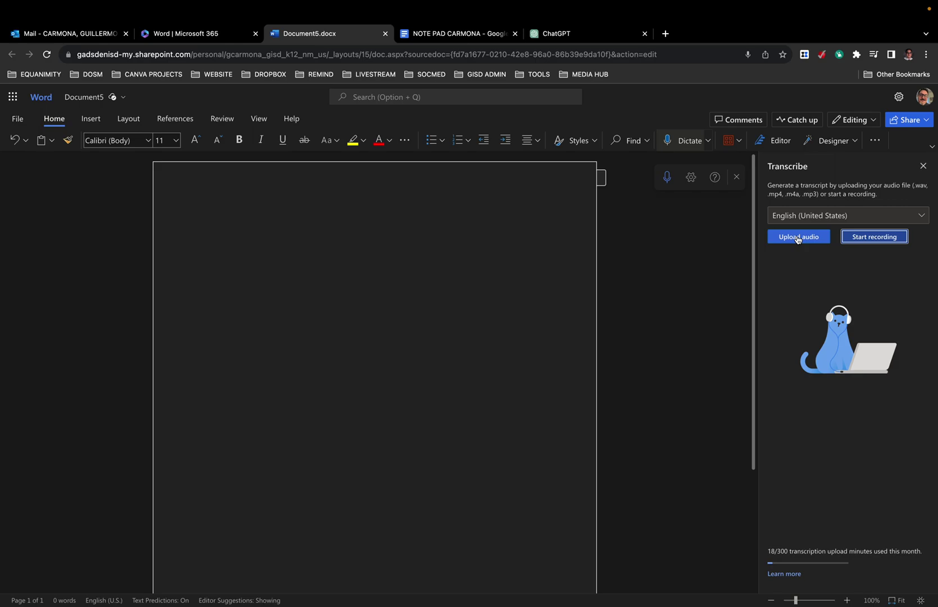
{"action": "left_click", "coordinate": [794, 219]}
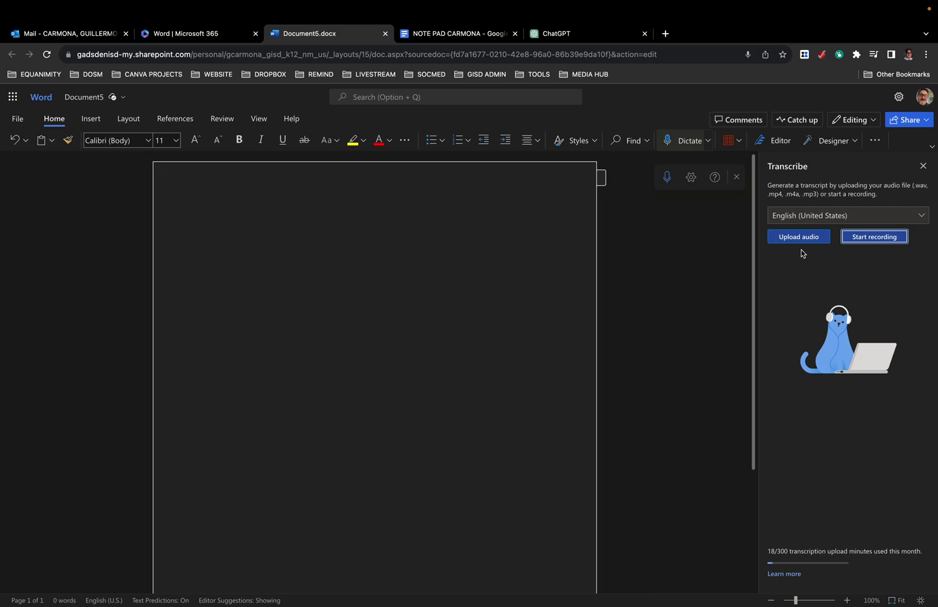
Upload Stagecoach Dr 3.m4a from Downloads to be transcribed.
{"action": "left_click", "coordinate": [797, 241]}
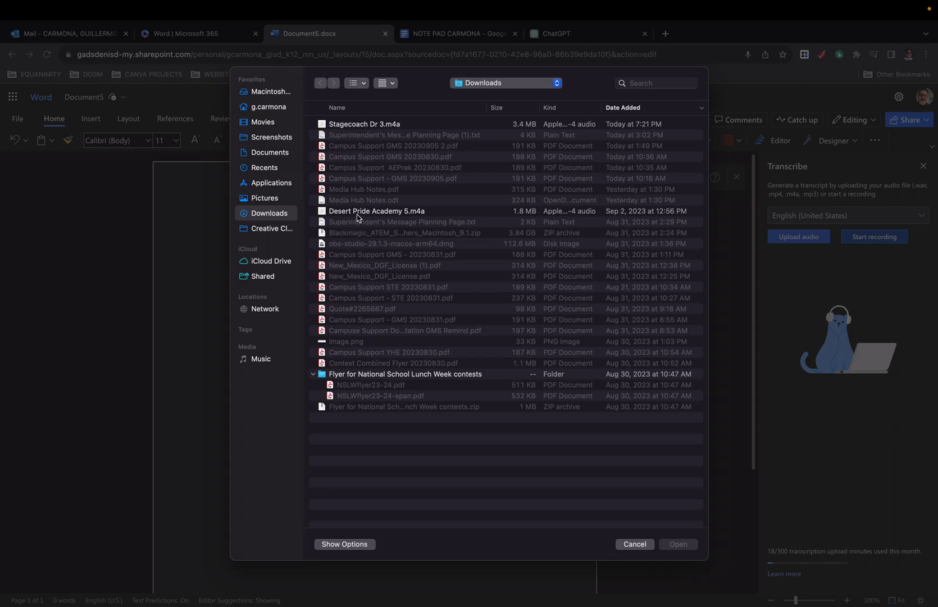
{"action": "left_click", "coordinate": [345, 124]}
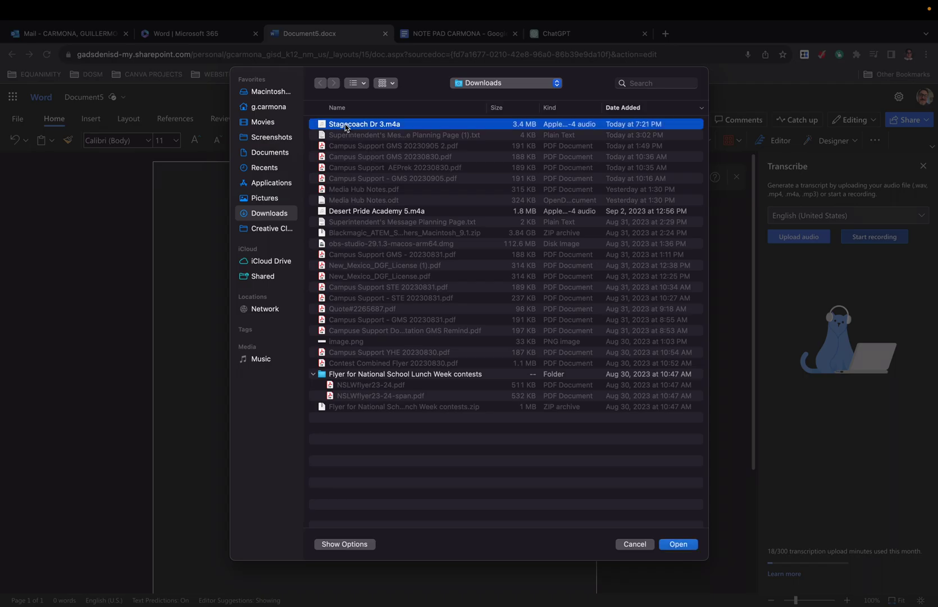
{"action": "left_click", "coordinate": [678, 543]}
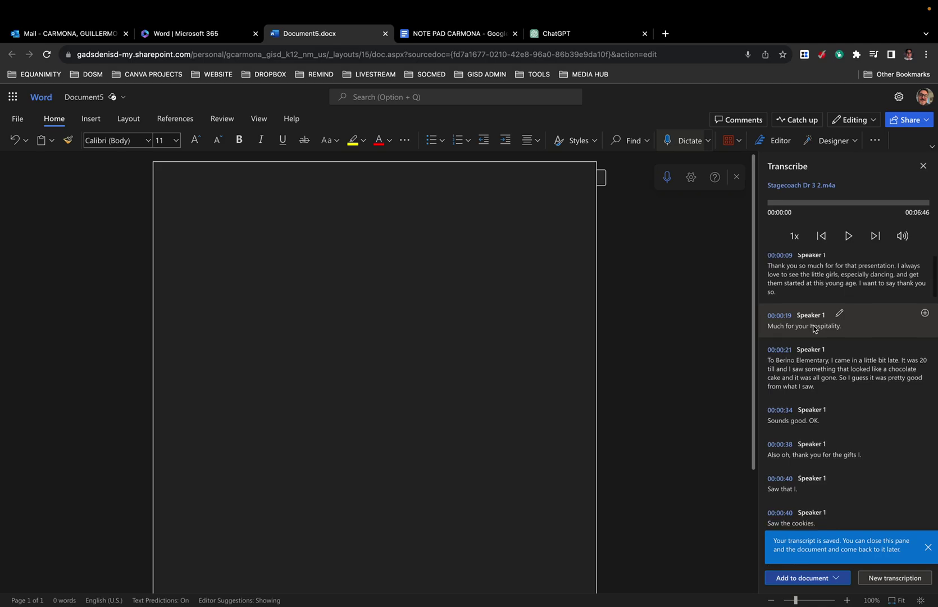
{"action": "scroll", "coordinate": [814, 328], "scroll_direction": "down", "scroll_amount": 5}
{"action": "scroll", "coordinate": [814, 328], "scroll_direction": "down", "scroll_amount": 2}
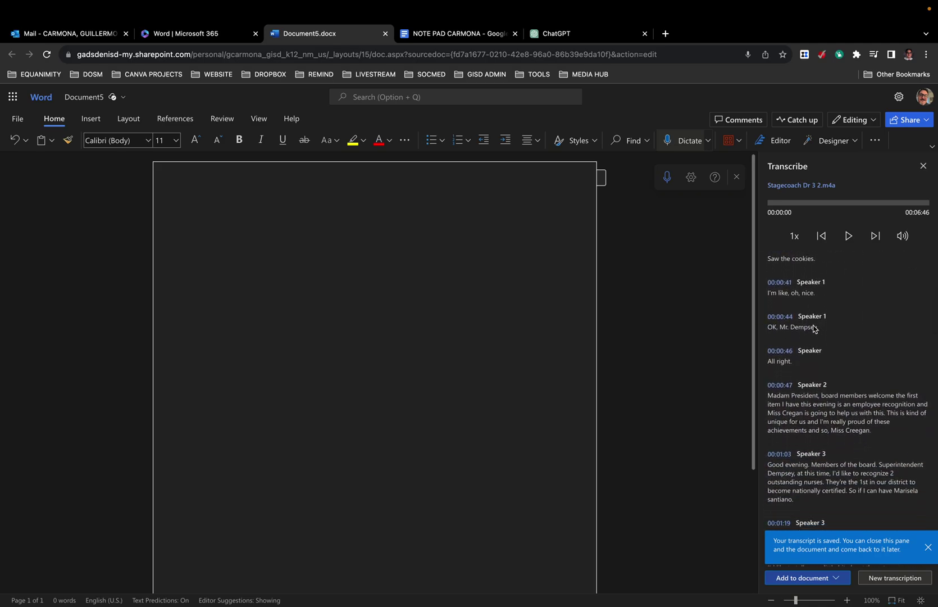
{"action": "mouse_move", "coordinate": [815, 389]}
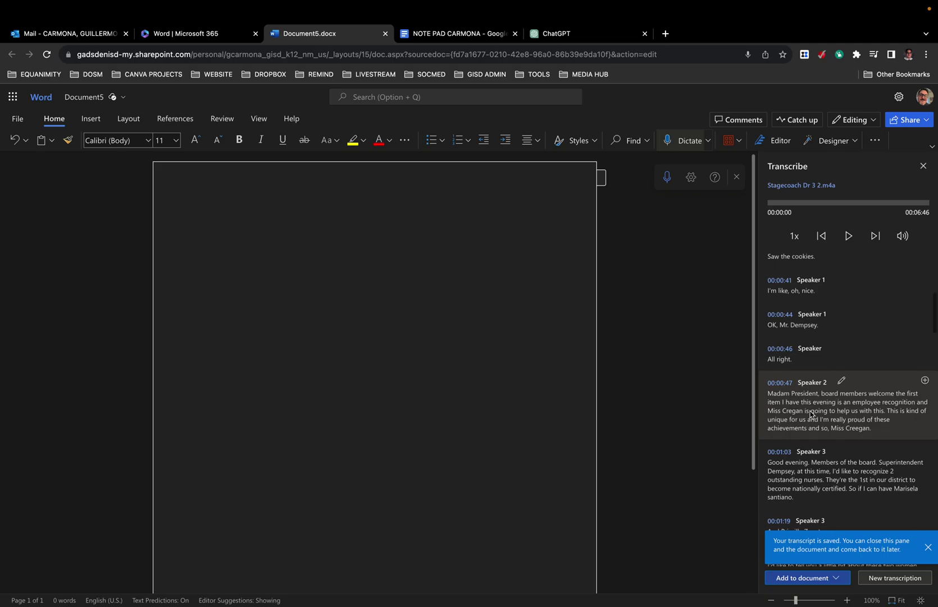
{"action": "scroll", "coordinate": [811, 414], "scroll_direction": "down", "scroll_amount": 1}
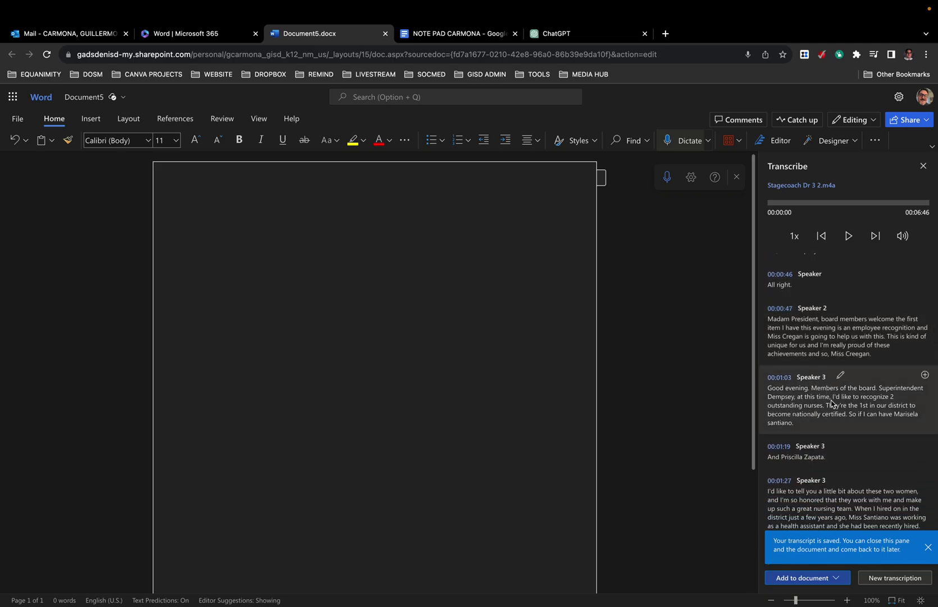
{"action": "scroll", "coordinate": [832, 403], "scroll_direction": "down", "scroll_amount": 10}
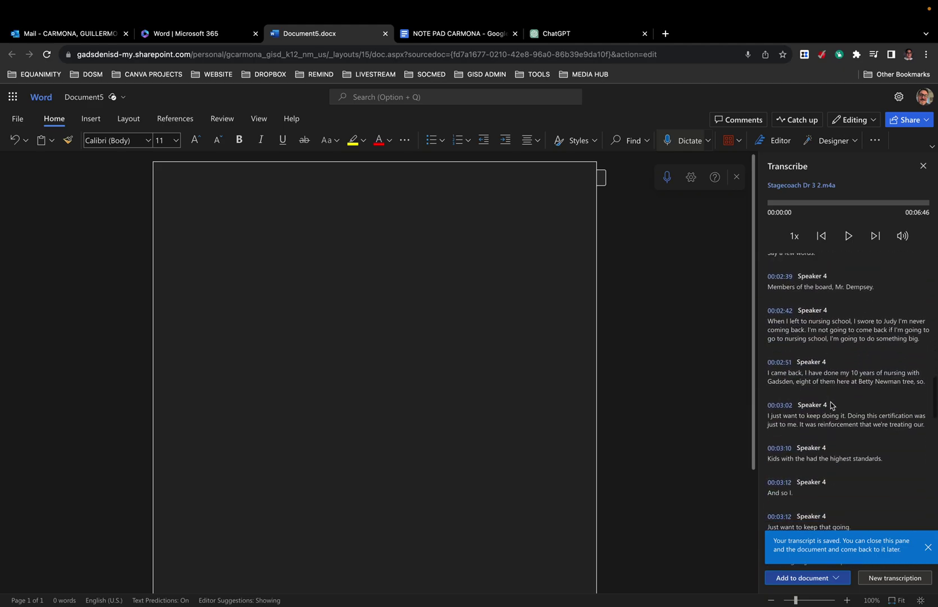
{"action": "scroll", "coordinate": [826, 331], "scroll_direction": "up", "scroll_amount": 12}
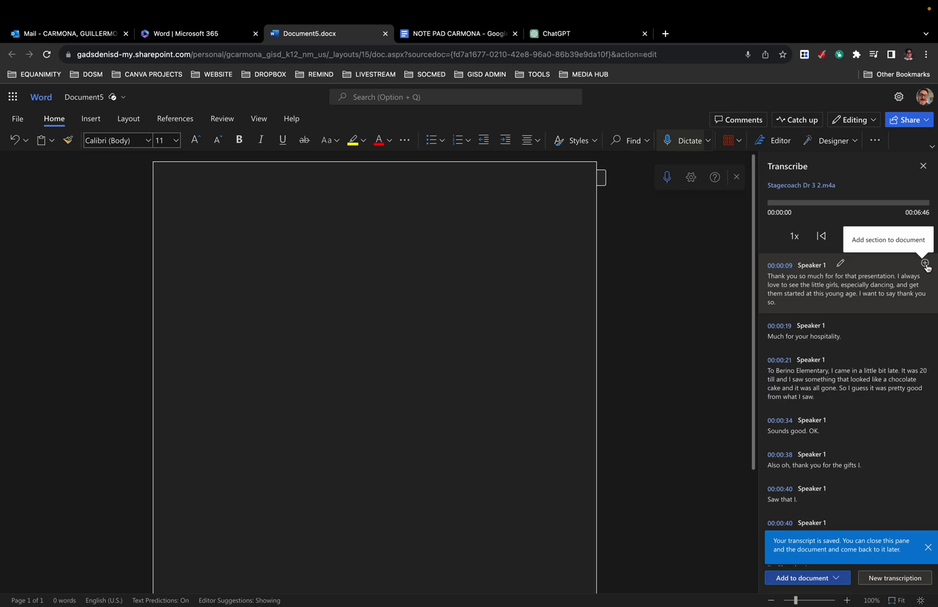
{"action": "left_click", "coordinate": [925, 264]}
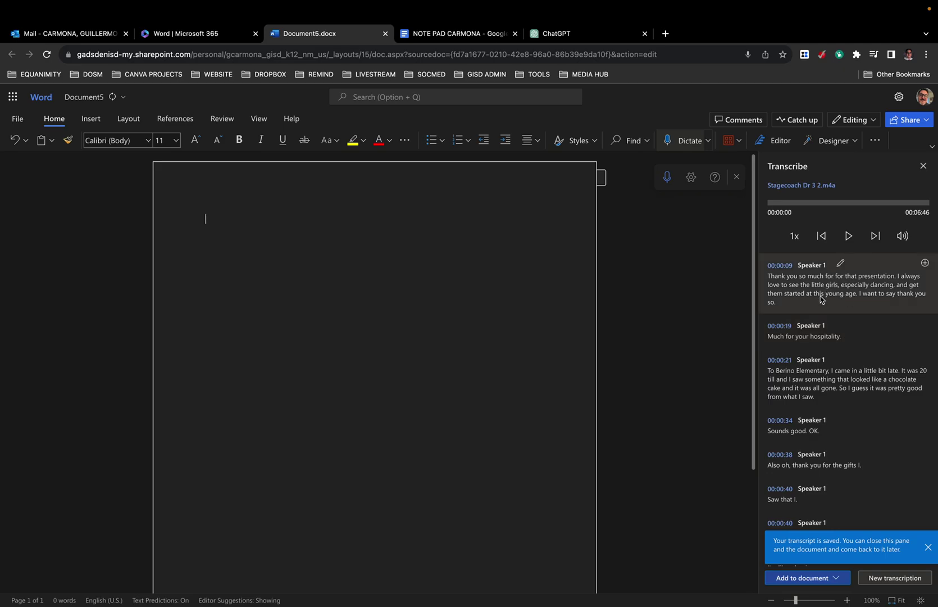
{"action": "scroll", "coordinate": [820, 298], "scroll_direction": "down", "scroll_amount": 5}
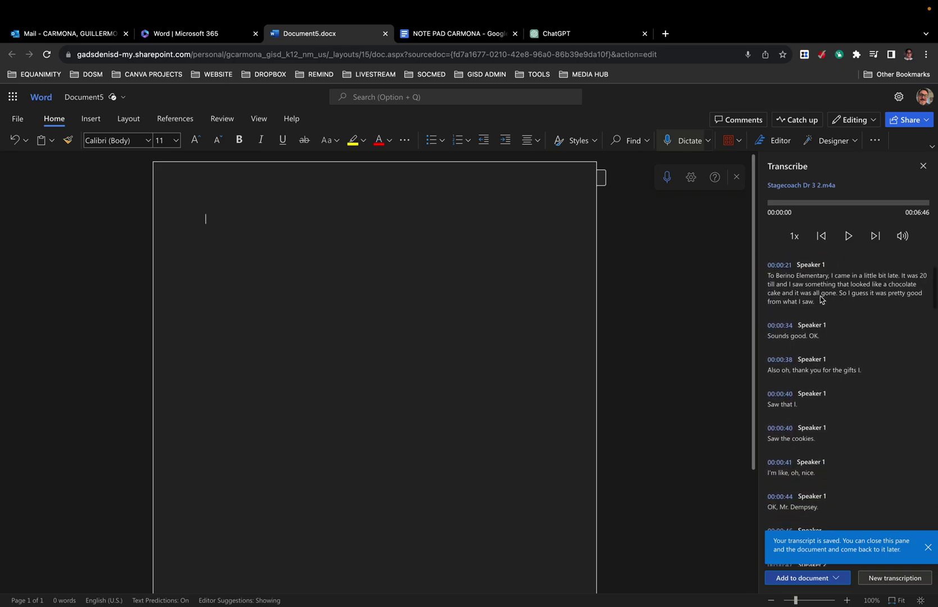
{"action": "scroll", "coordinate": [820, 299], "scroll_direction": "down", "scroll_amount": 3}
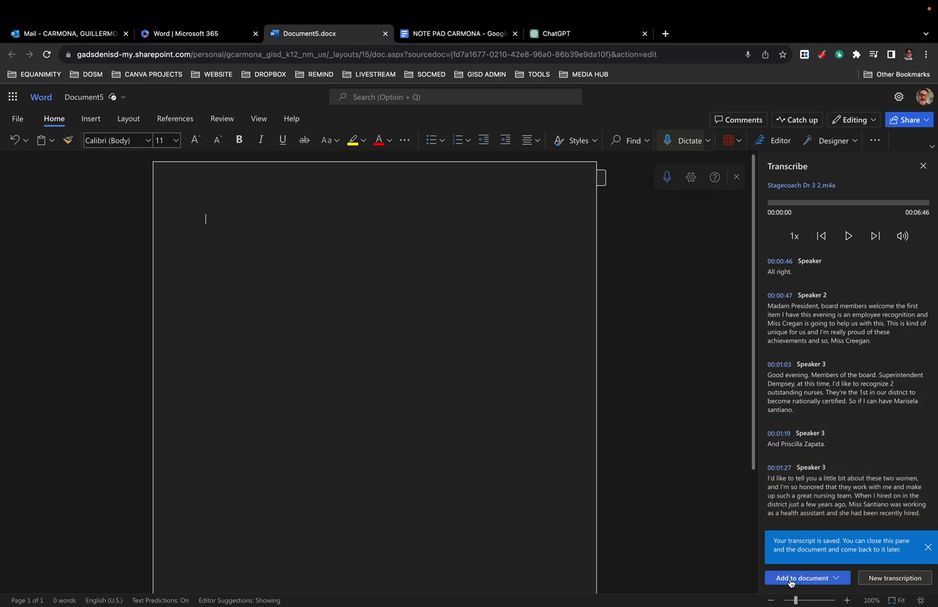
Insert the whole speaker-labelled transcript into Document5, then play the recording and pause it at 00:01:46.
{"action": "left_click", "coordinate": [836, 579]}
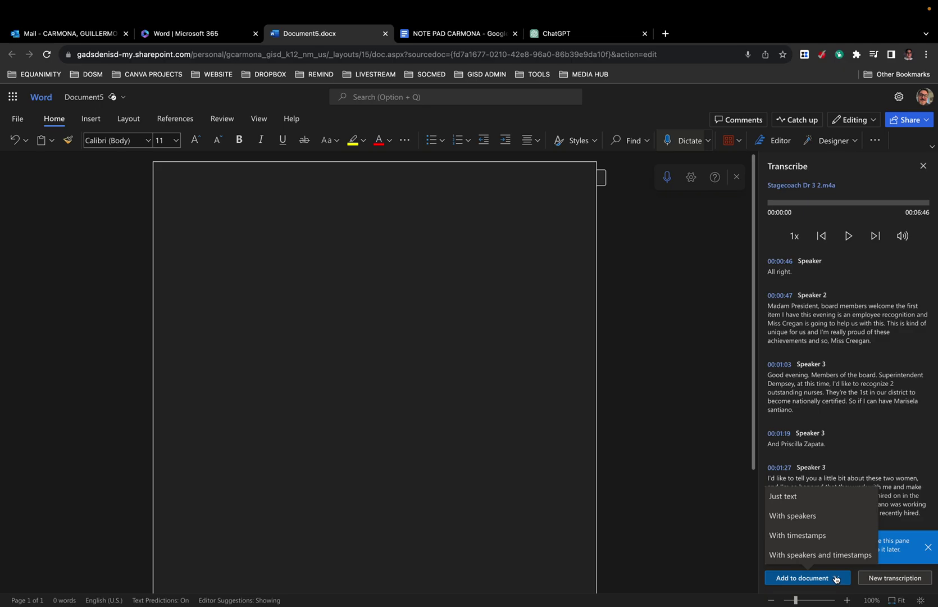
{"action": "left_click", "coordinate": [806, 516]}
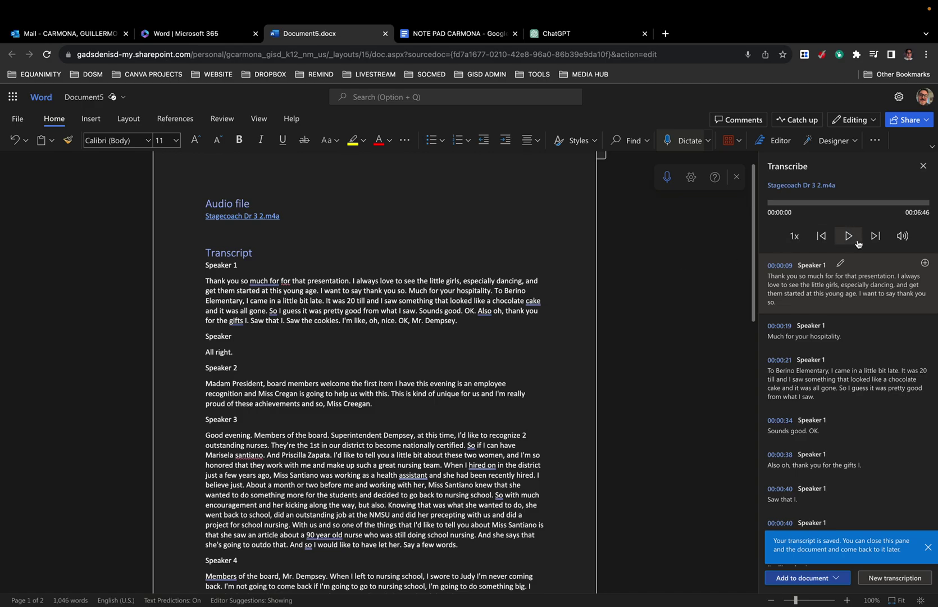
{"action": "left_click", "coordinate": [849, 238]}
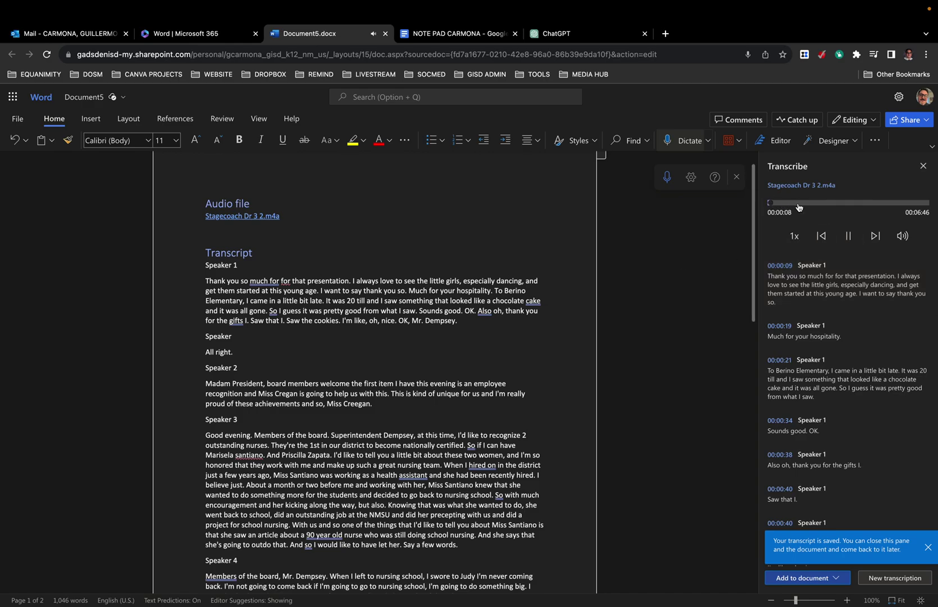
{"action": "left_click", "coordinate": [807, 204]}
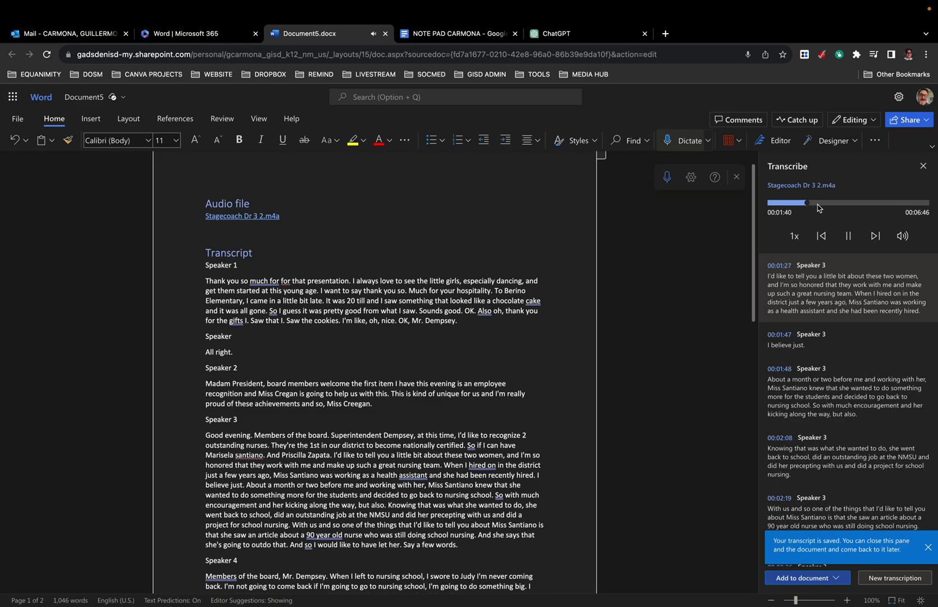
{"action": "scroll", "coordinate": [821, 393], "scroll_direction": "down", "scroll_amount": 3}
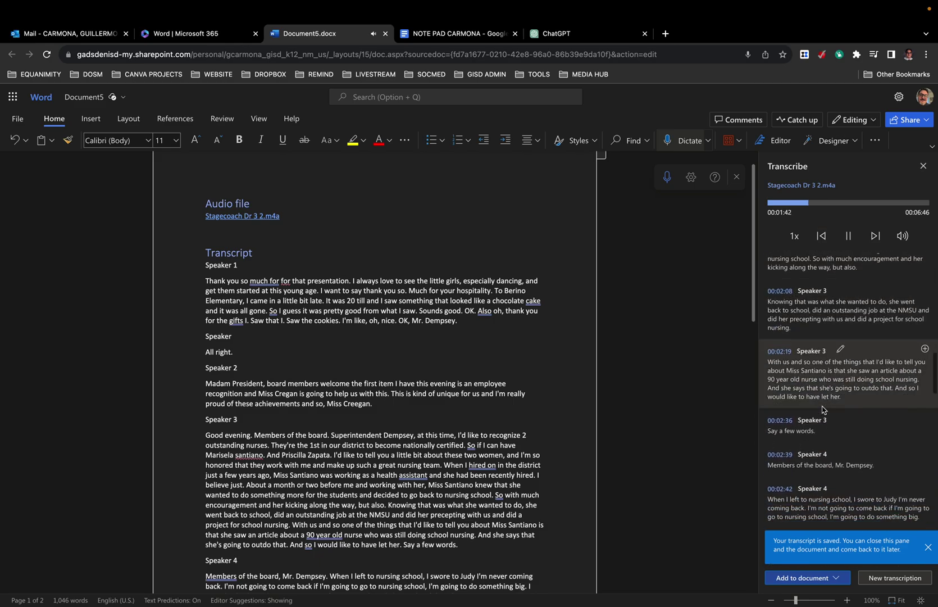
{"action": "scroll", "coordinate": [823, 407], "scroll_direction": "down", "scroll_amount": 5}
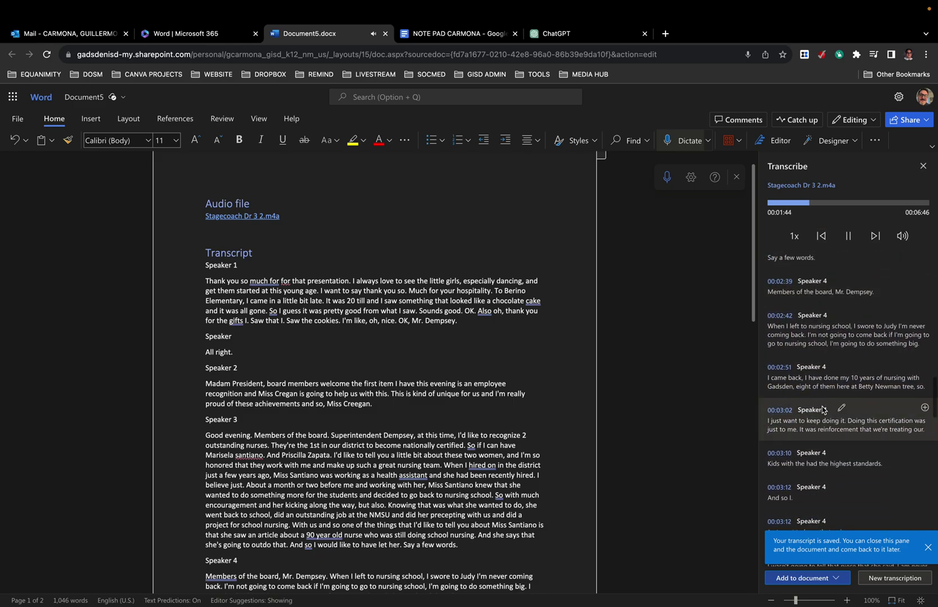
{"action": "left_click", "coordinate": [849, 237]}
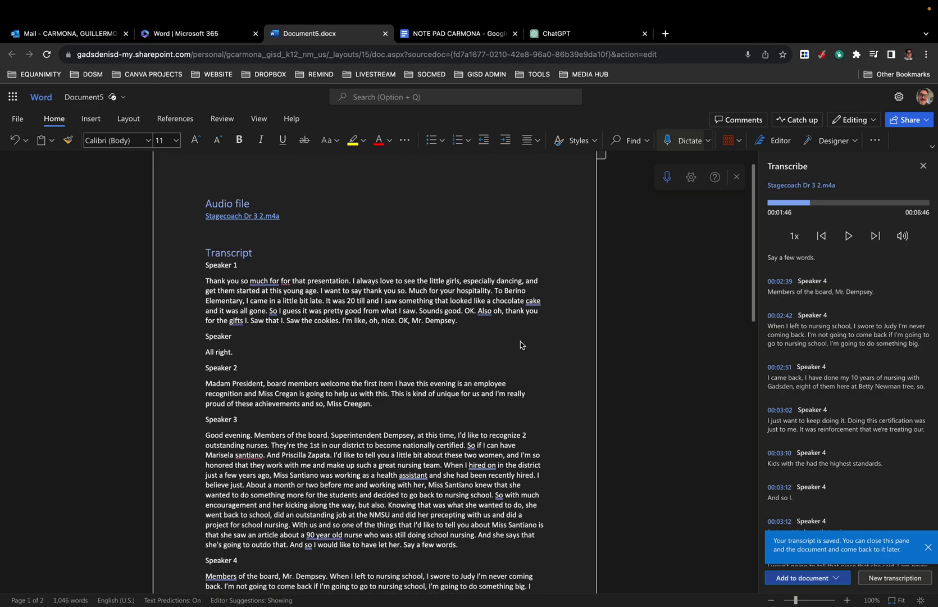
Select the transcript text from its last line up to Speaker 1.
{"action": "scroll", "coordinate": [407, 374], "scroll_direction": "down", "scroll_amount": 3}
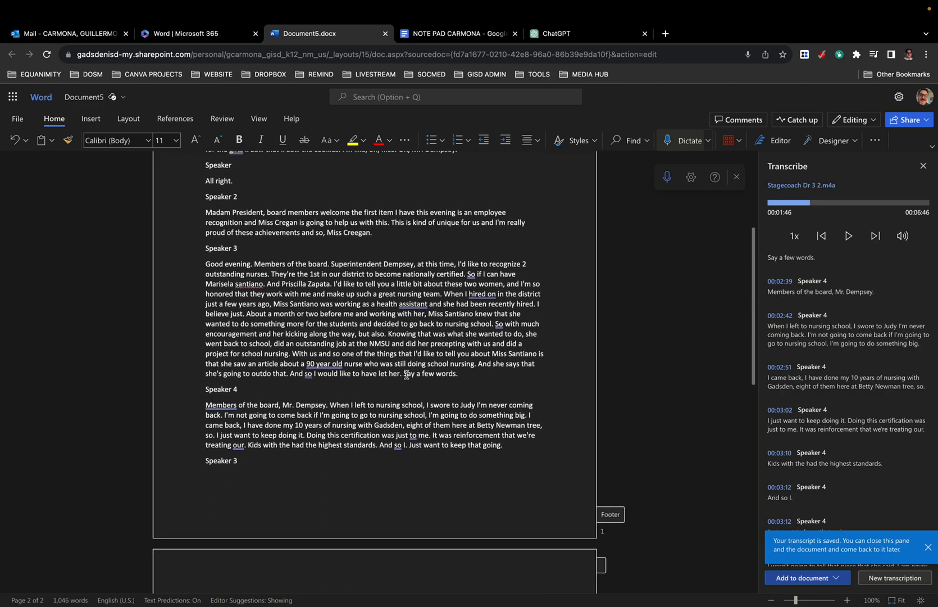
{"action": "scroll", "coordinate": [407, 374], "scroll_direction": "down", "scroll_amount": 3}
{"action": "scroll", "coordinate": [407, 374], "scroll_direction": "up", "scroll_amount": 6}
{"action": "scroll", "coordinate": [406, 375], "scroll_direction": "down", "scroll_amount": 15}
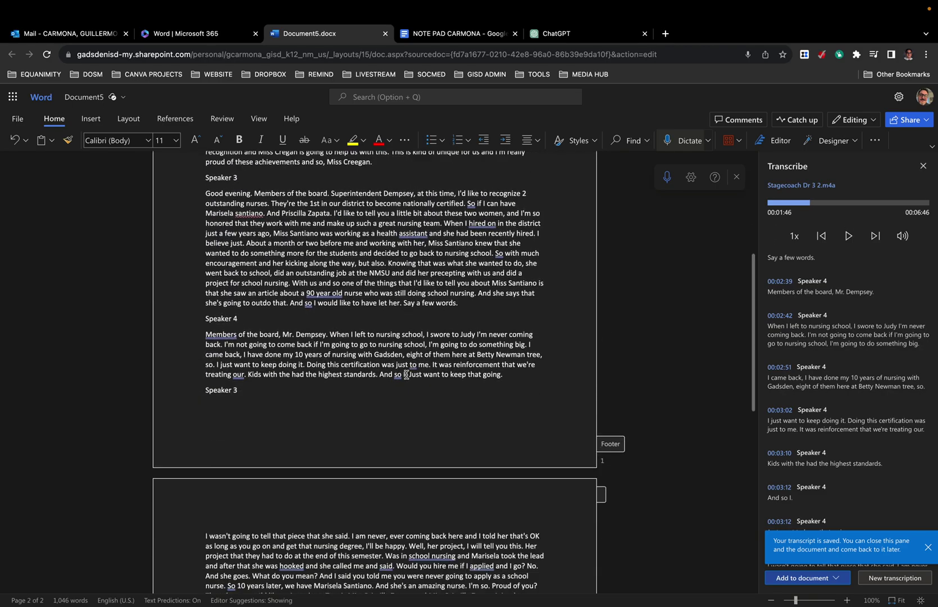
{"action": "left_click", "coordinate": [357, 472]}
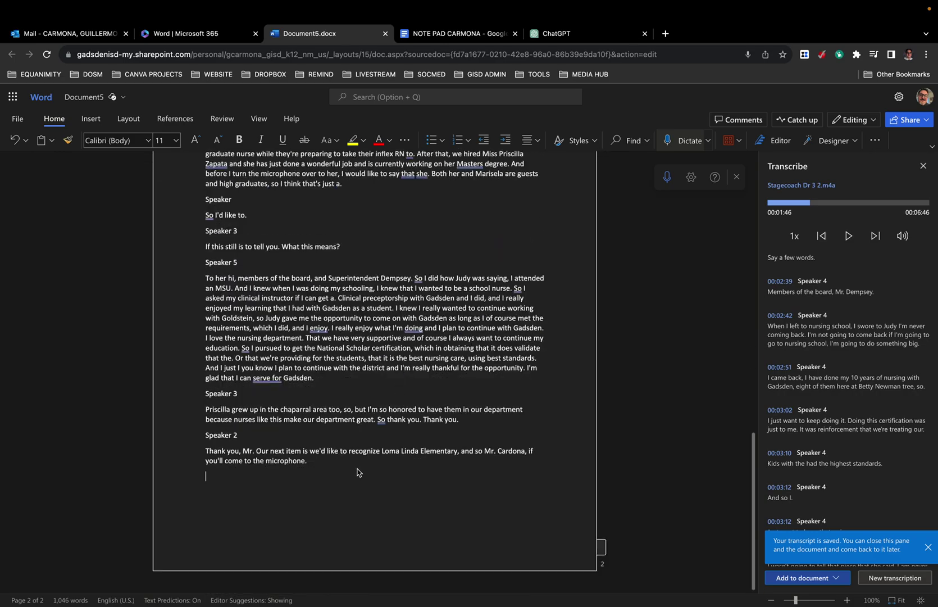
{"action": "key", "text": "super+a"}
{"action": "left_click", "coordinate": [326, 470]}
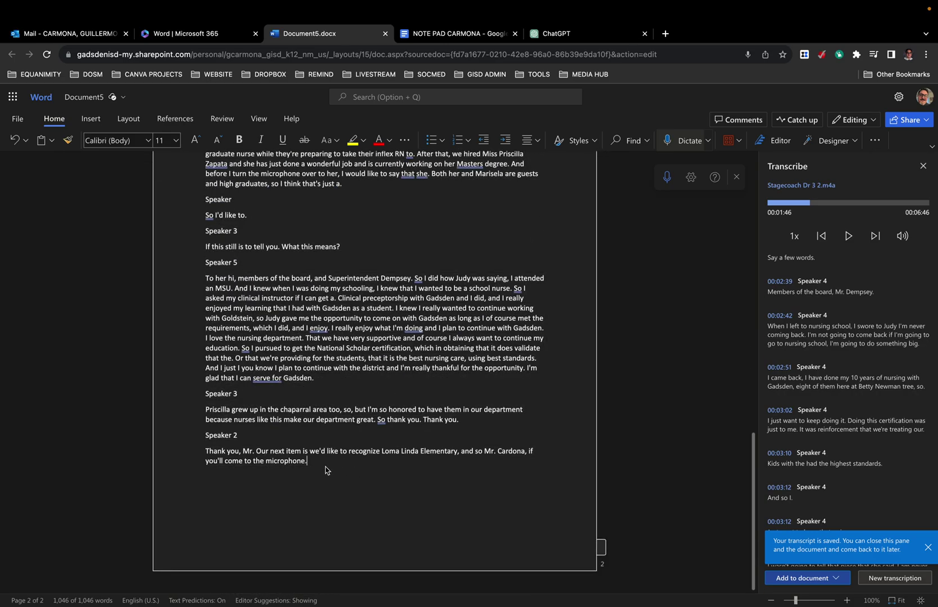
{"action": "left_click_drag", "start_coordinate": [326, 469], "coordinate": [198, 300]}
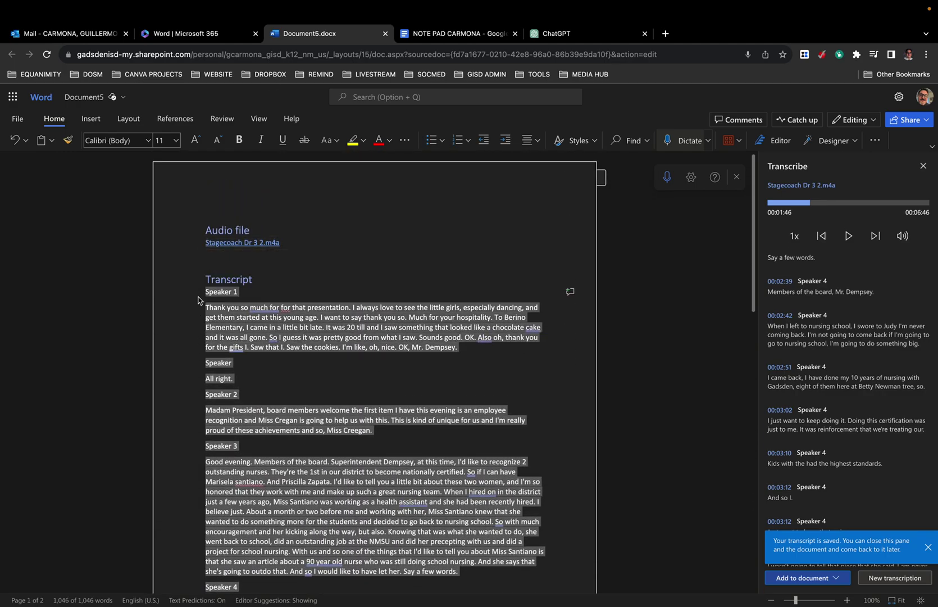
In ChatGPT, type 'Please summarize the follownging portion of the Gadsden ISD Boaed meeting' and paste the transcript.
{"action": "left_click", "coordinate": [557, 37]}
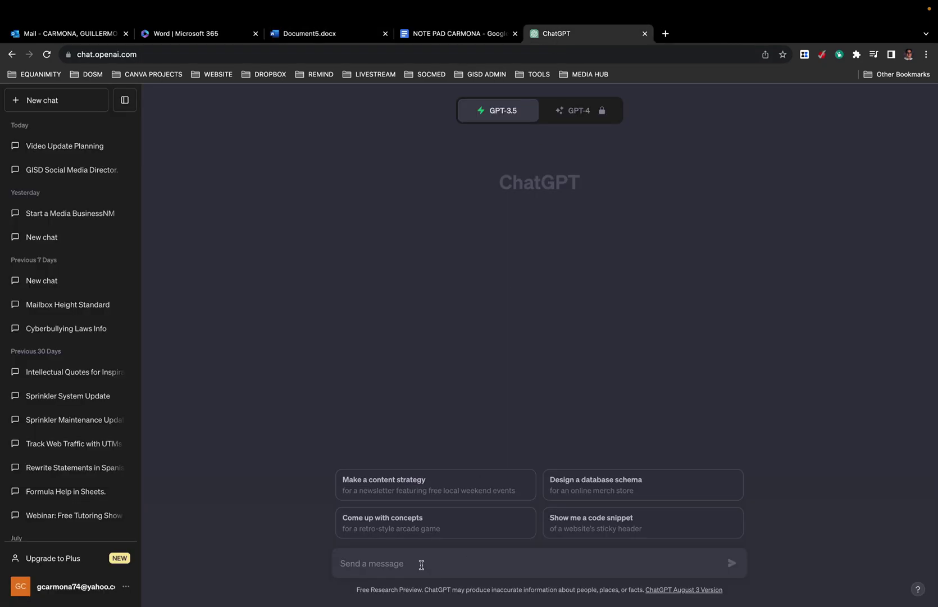
{"action": "key", "text": "super+v"}
{"action": "key", "text": "Return"}
{"action": "type", "text": "Please sum"}
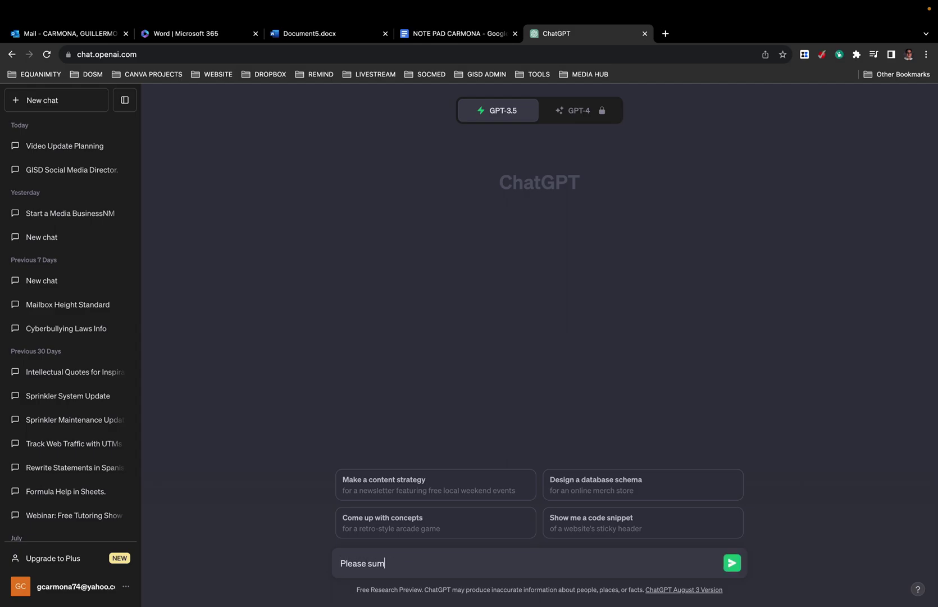
{"action": "type", "text": "marize the"}
{"action": "type", "text": " followng"}
{"action": "type", "text": "ing po"}
{"action": "type", "text": "rtio"}
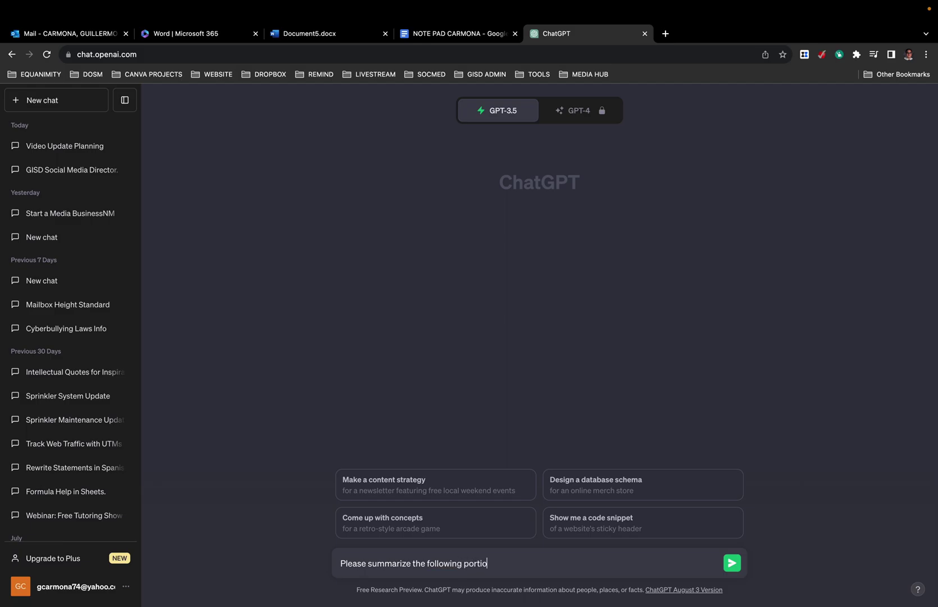
{"action": "type", "text": "n of the Gadsden ISD Boa"}
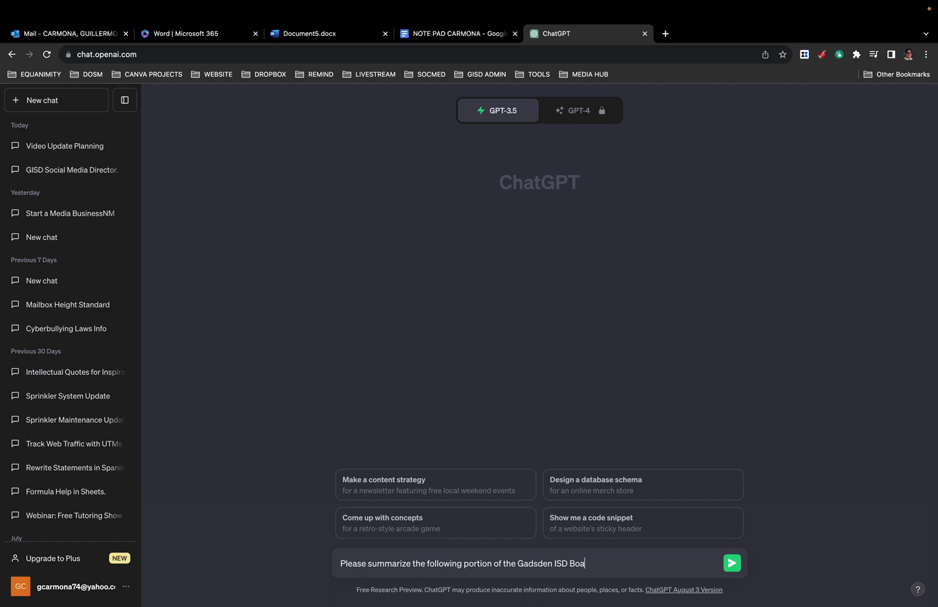
{"action": "type", "text": "ed meeting."}
{"action": "key", "text": "super+v"}
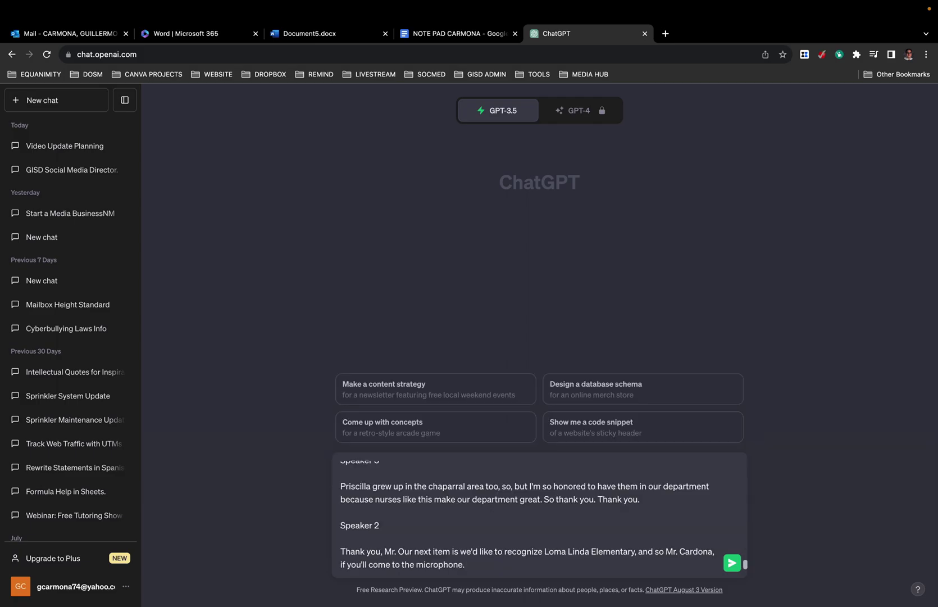
Send the request, then select ChatGPT's three-paragraph summary of the meeting.
{"action": "left_click", "coordinate": [732, 563]}
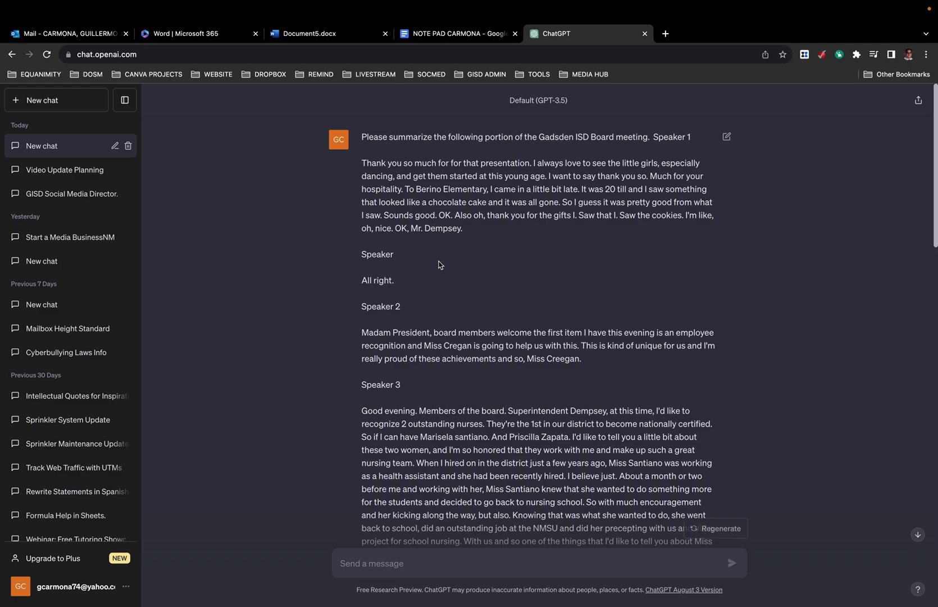
{"action": "scroll", "coordinate": [439, 264], "scroll_direction": "down", "scroll_amount": 1}
{"action": "scroll", "coordinate": [439, 264], "scroll_direction": "down", "scroll_amount": 5}
{"action": "scroll", "coordinate": [440, 264], "scroll_direction": "down", "scroll_amount": 7}
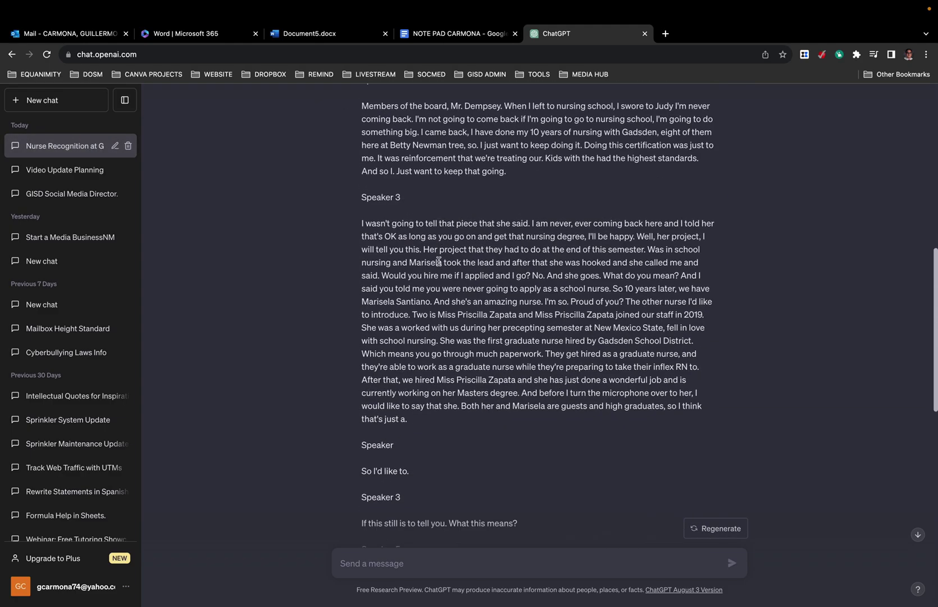
{"action": "scroll", "coordinate": [439, 264], "scroll_direction": "down", "scroll_amount": 8}
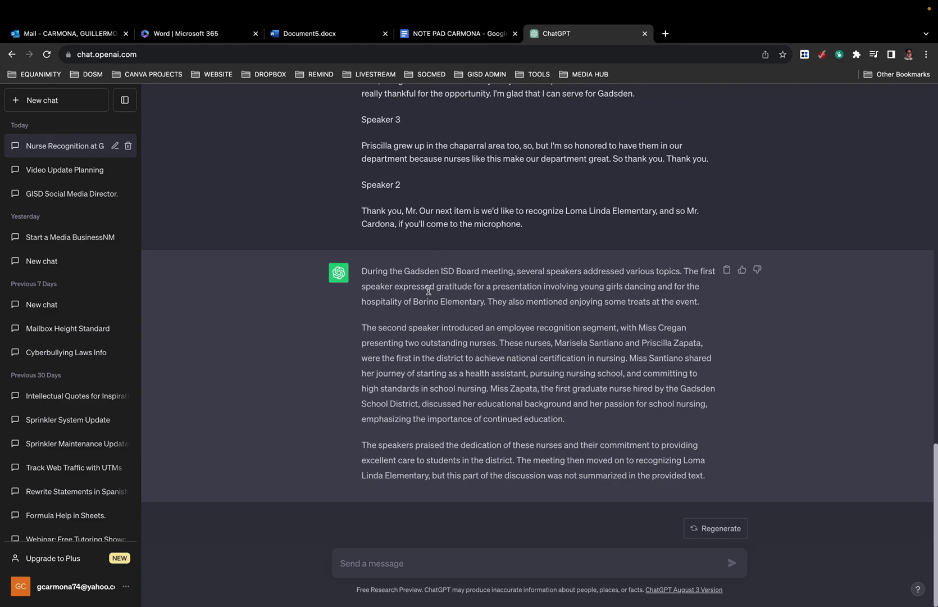
{"action": "left_click_drag", "start_coordinate": [362, 272], "coordinate": [723, 472]}
{"action": "key", "text": "super+c"}
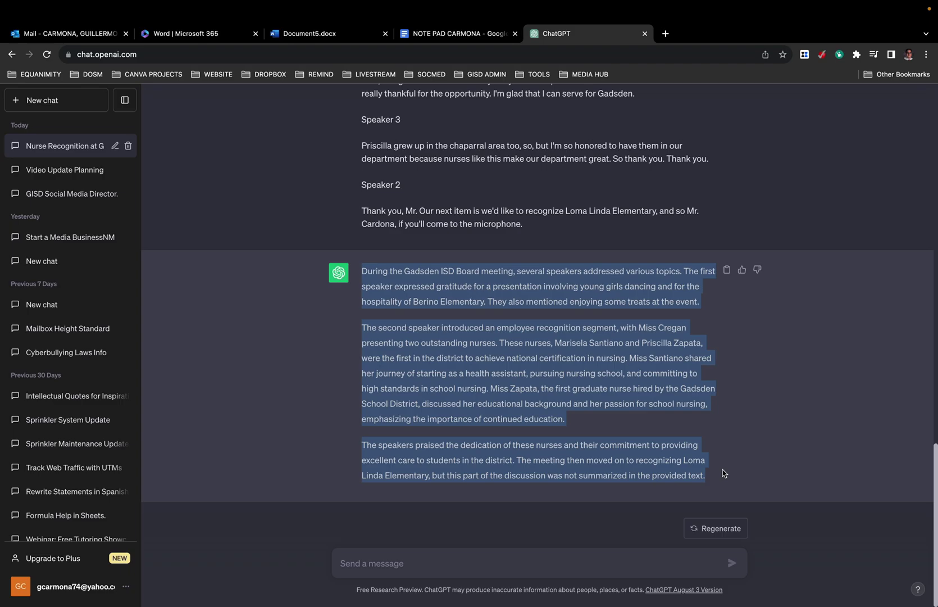
Paste the meeting summary onto new blank lines at the top of the Google Docs notepad.
{"action": "left_click", "coordinate": [441, 33]}
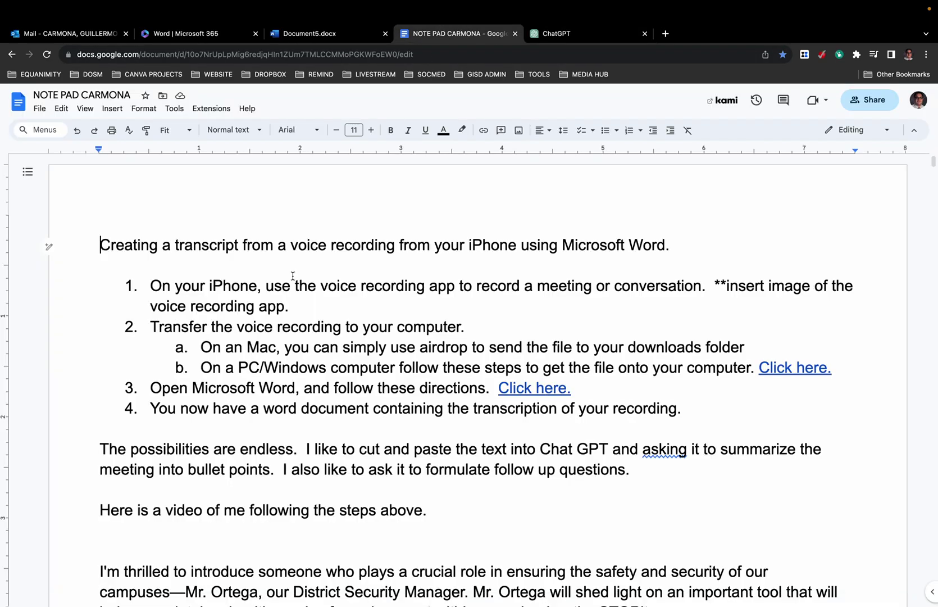
{"action": "left_click", "coordinate": [105, 226]}
{"action": "key", "text": "Return"}
{"action": "key", "text": "Return"}
{"action": "key", "text": "Return"}
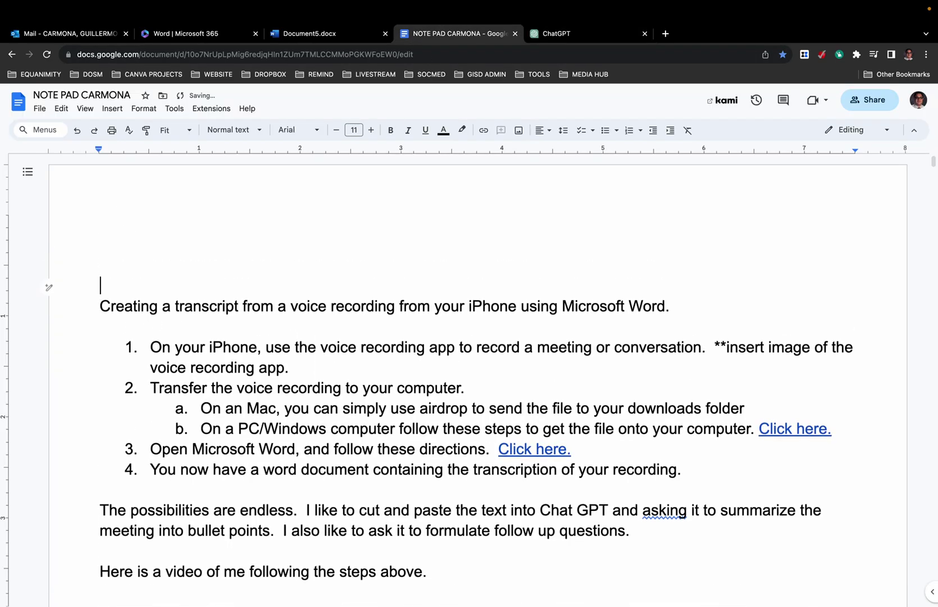
{"action": "left_click", "coordinate": [105, 212]}
{"action": "key", "text": "super+v"}
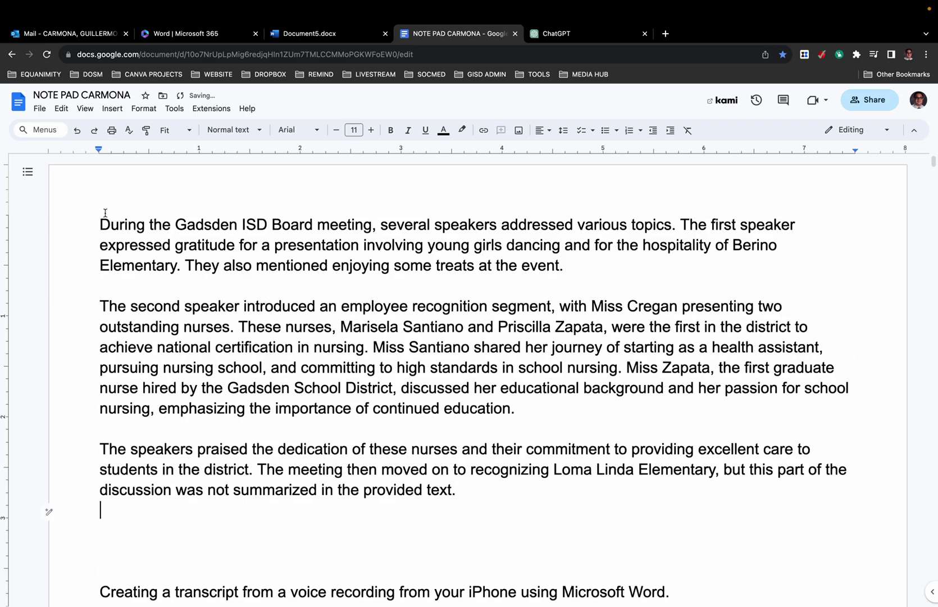
{"action": "left_click", "coordinate": [136, 243]}
{"action": "left_click_drag", "start_coordinate": [733, 246], "coordinate": [777, 246]}
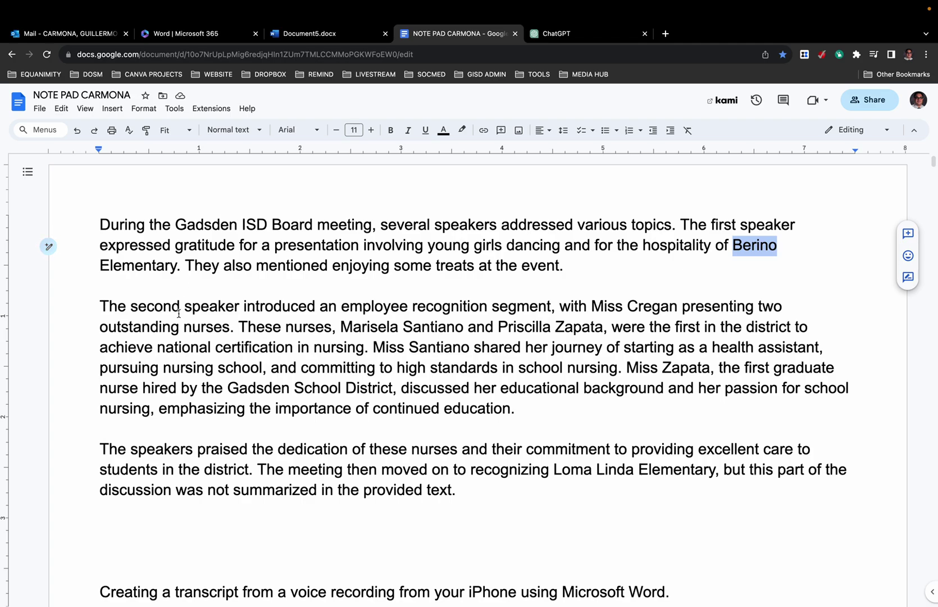
{"action": "scroll", "coordinate": [178, 313], "scroll_direction": "down", "scroll_amount": 1}
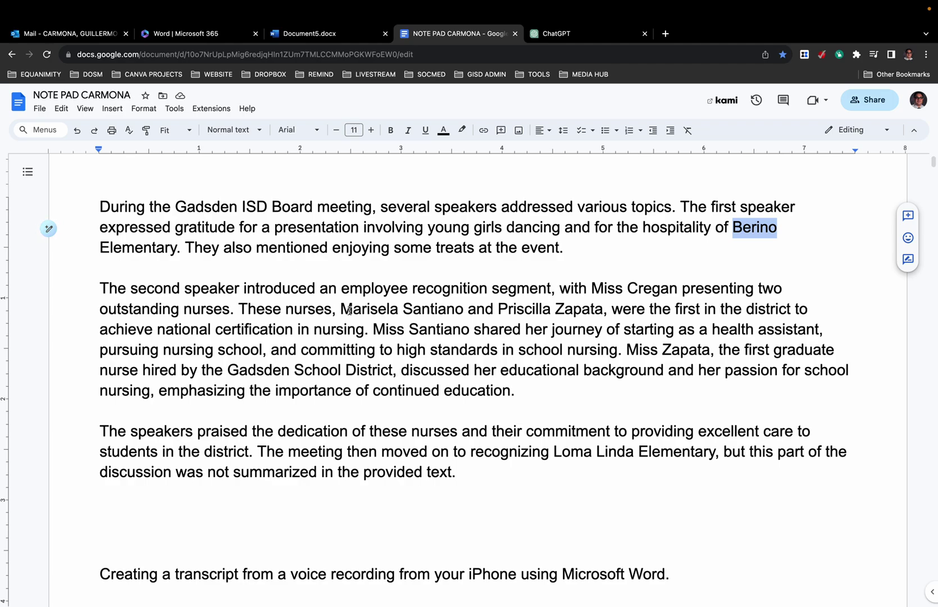
{"action": "left_click_drag", "start_coordinate": [340, 308], "coordinate": [606, 312]}
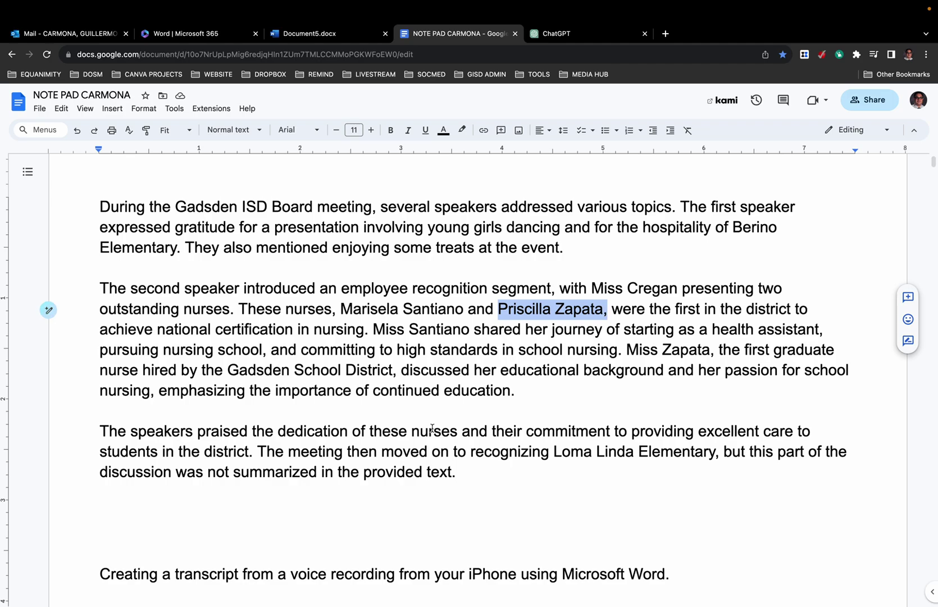
{"action": "left_click", "coordinate": [464, 479]}
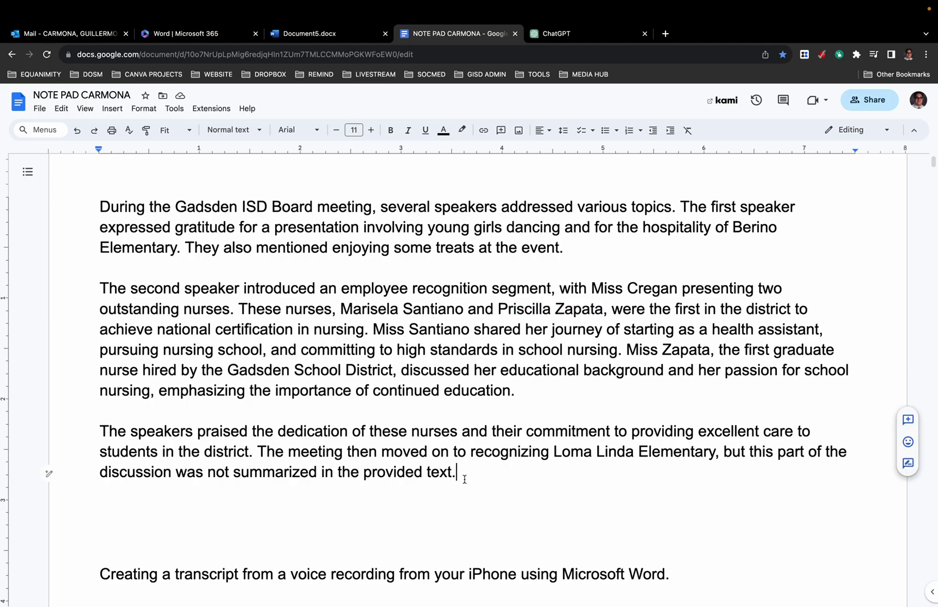